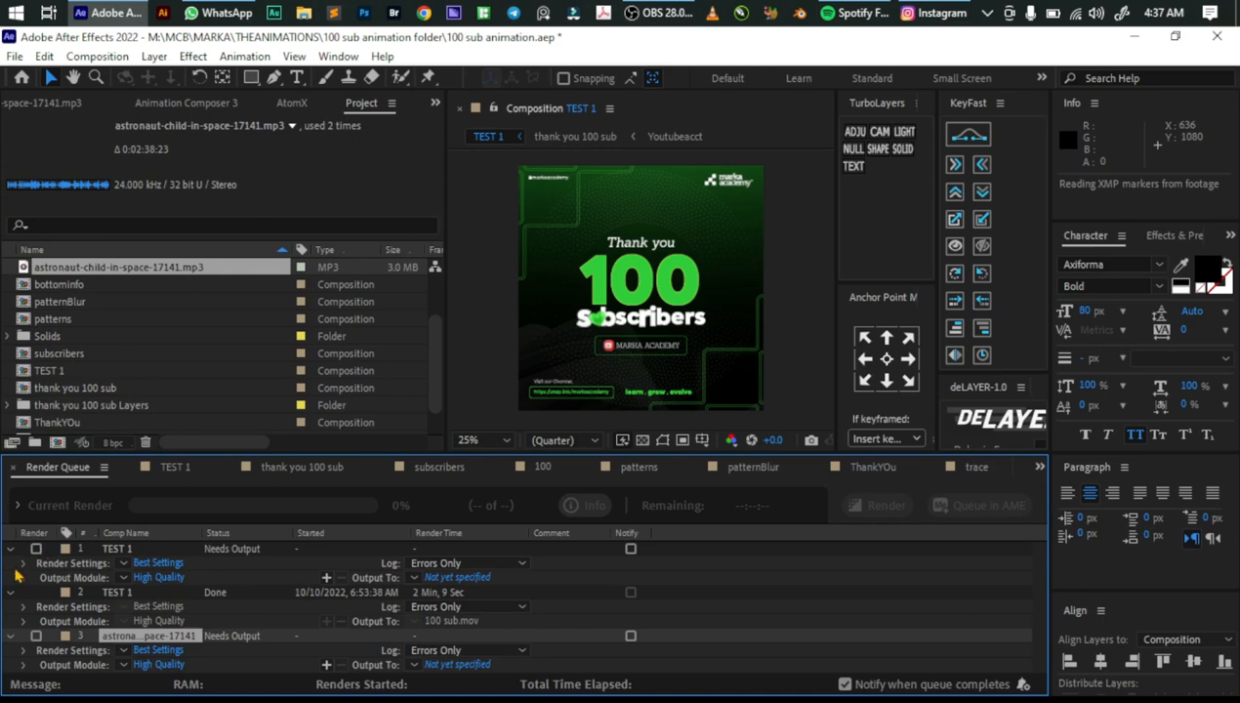
Collapse the settings of the first two TEST 1 items in the render queue
click(11, 549)
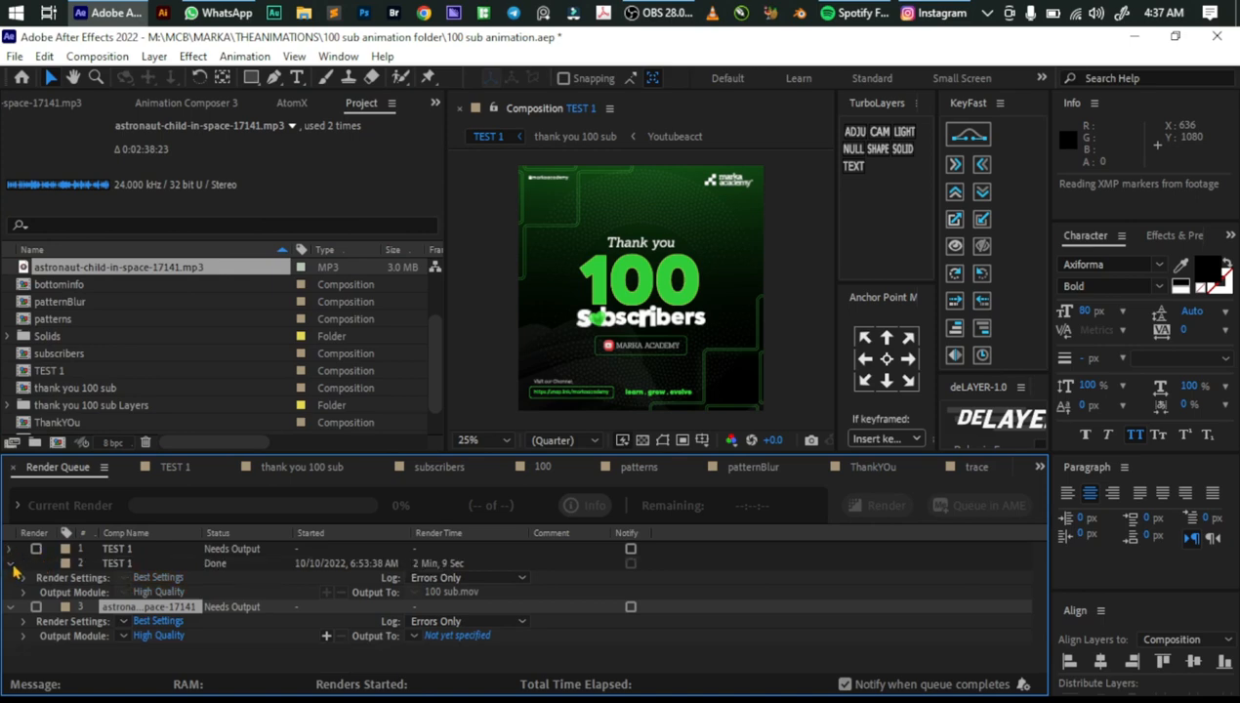
click(10, 563)
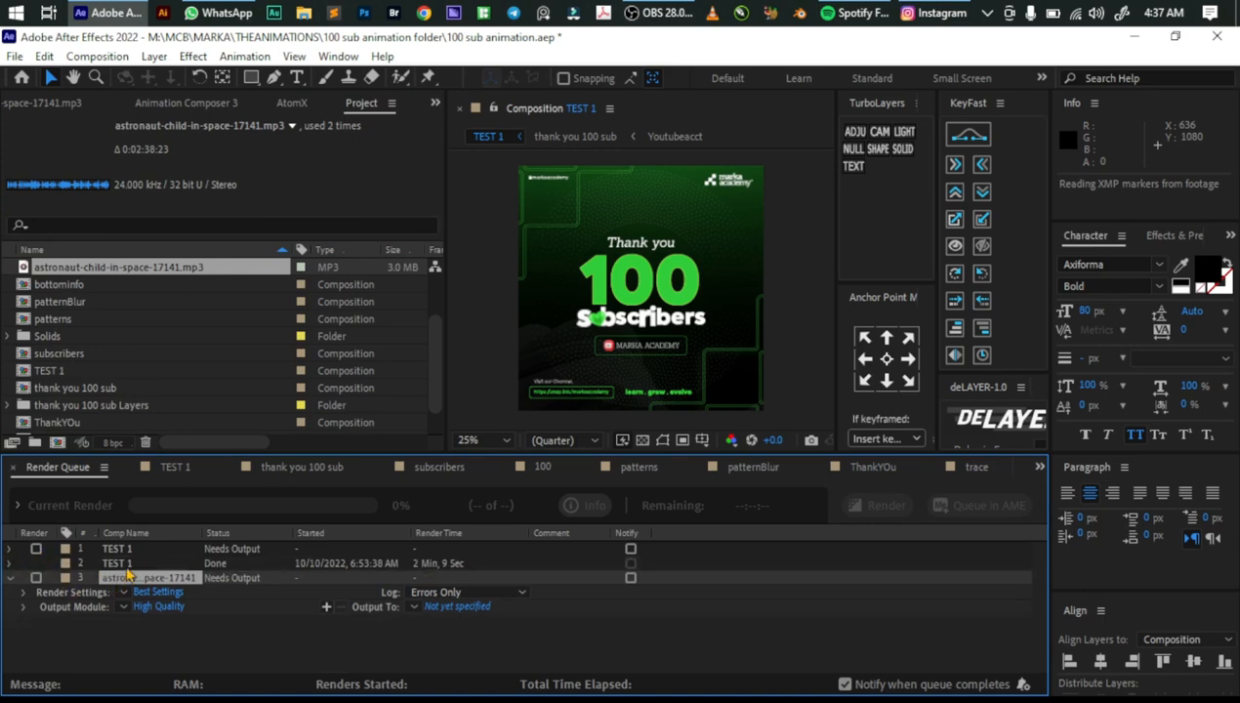
click(134, 563)
click(152, 549)
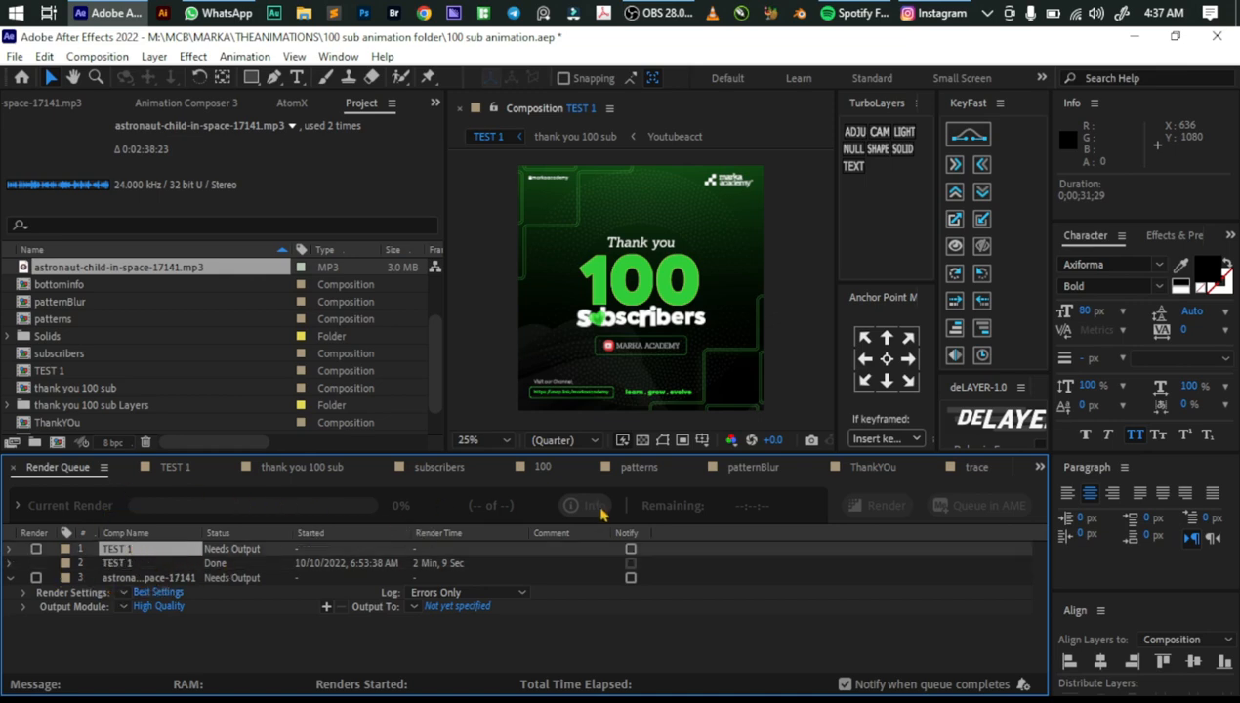
Open the TEST 1 composition's timeline and set its work area to end at about 15 seconds
click(180, 472)
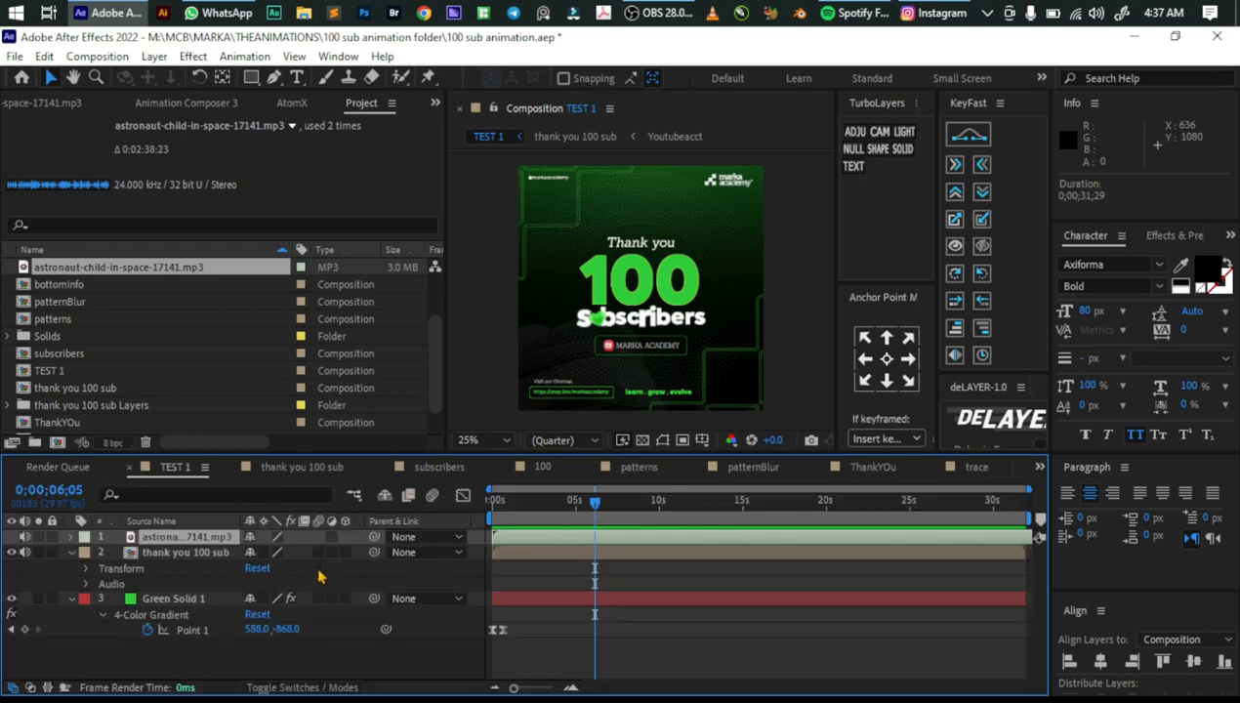
click(276, 660)
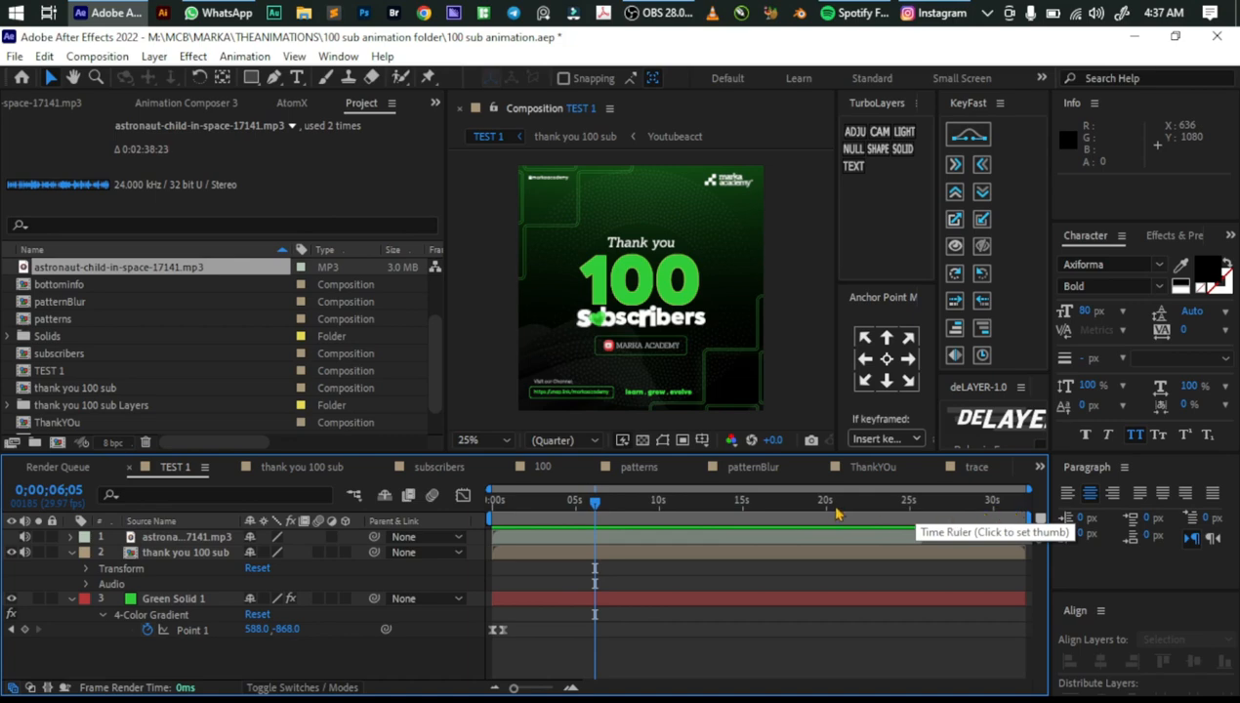
click(742, 516)
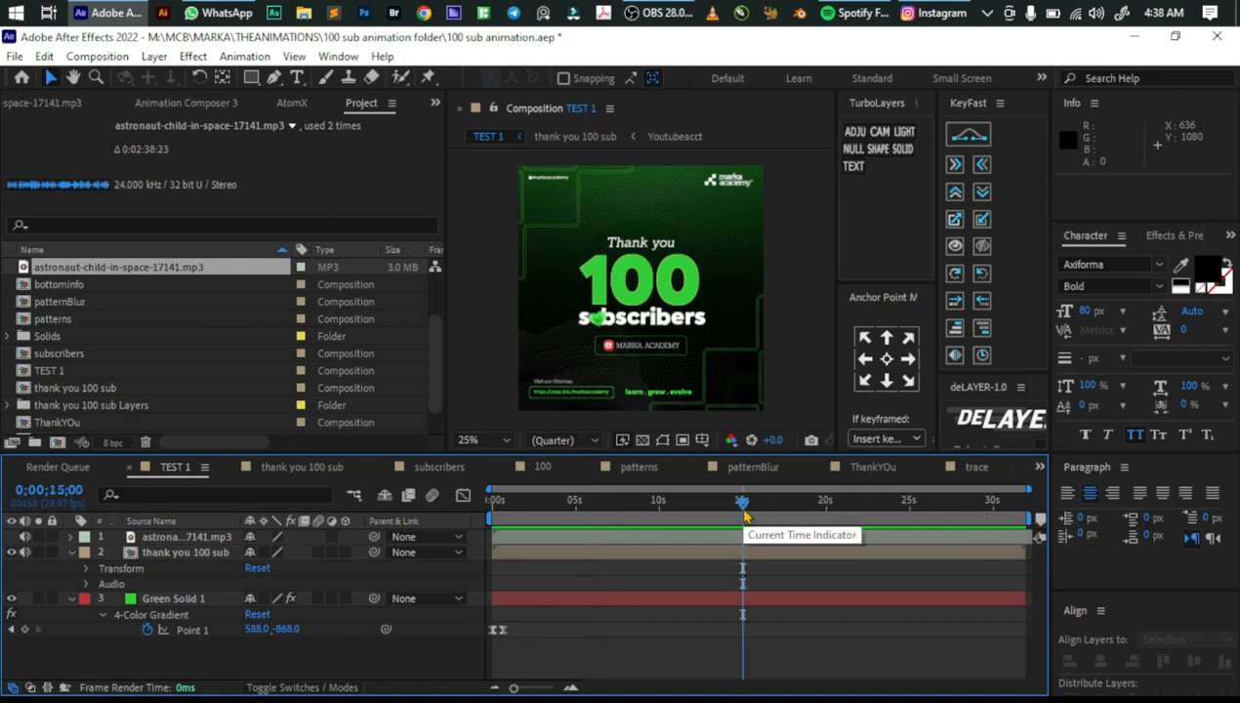
drag(1035, 519, 742, 516)
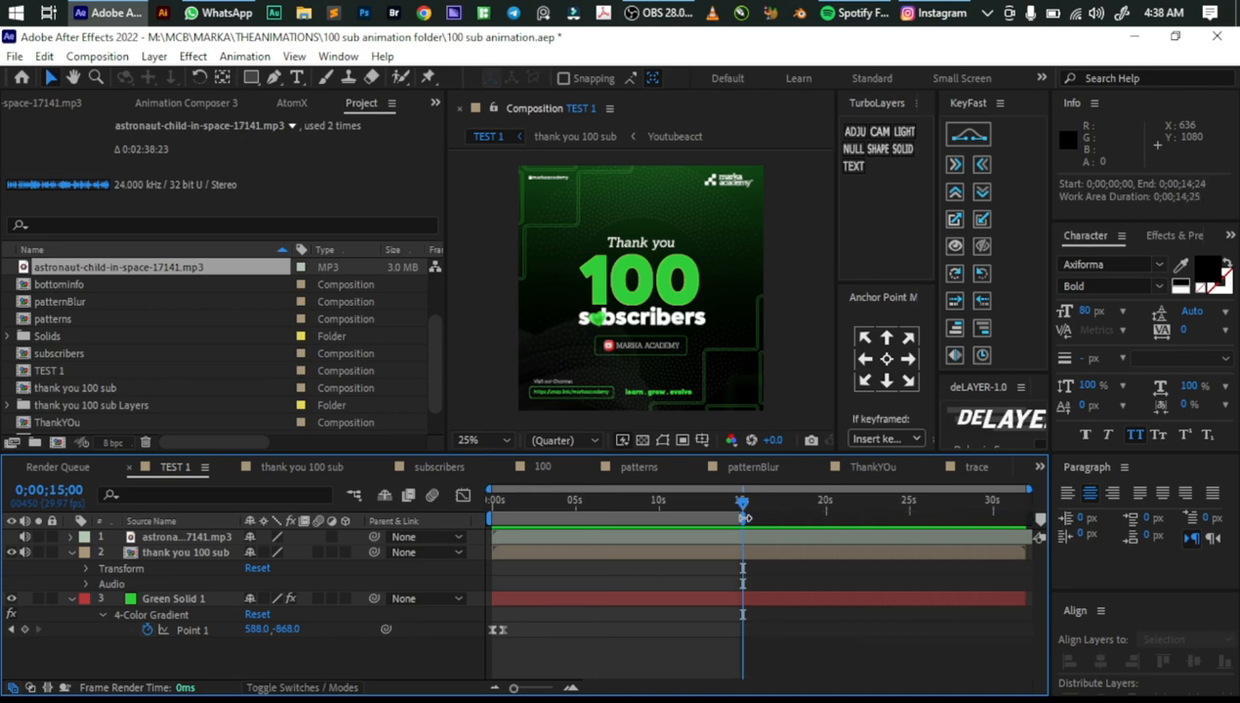
Shorten the TEST 1 work area to the first 5 seconds and preview that section
click(576, 502)
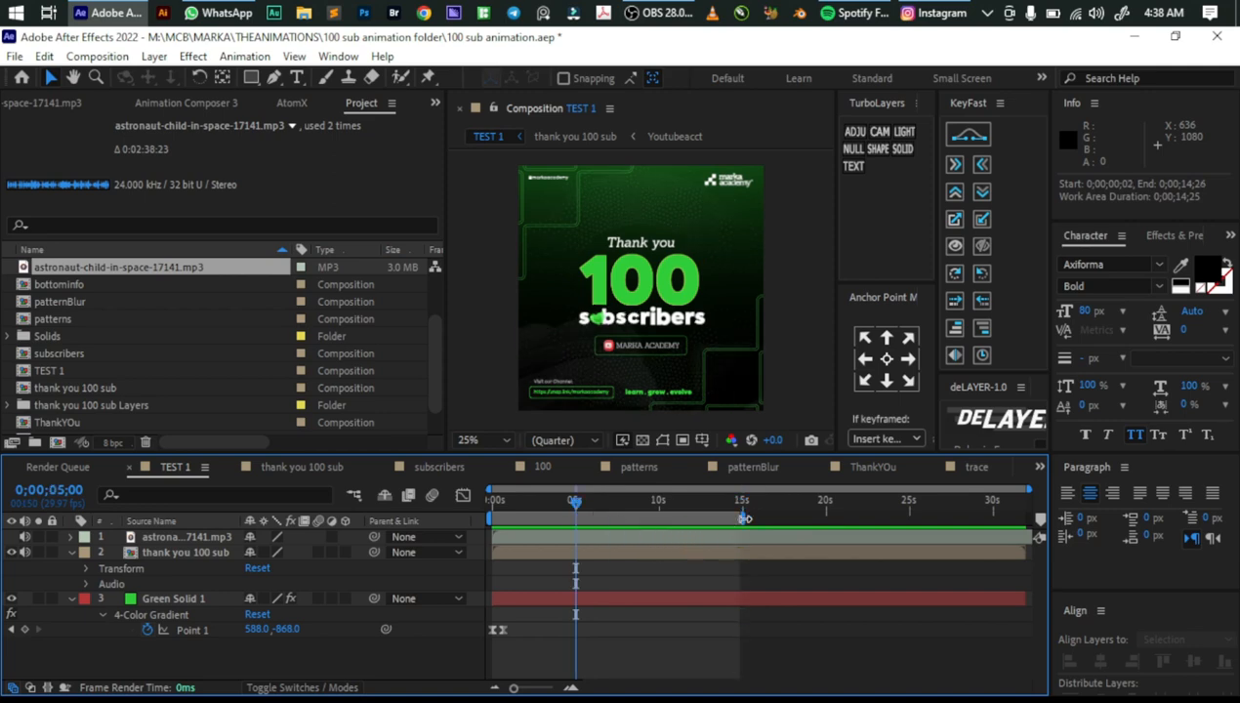
drag(744, 517, 742, 517)
drag(750, 524, 581, 523)
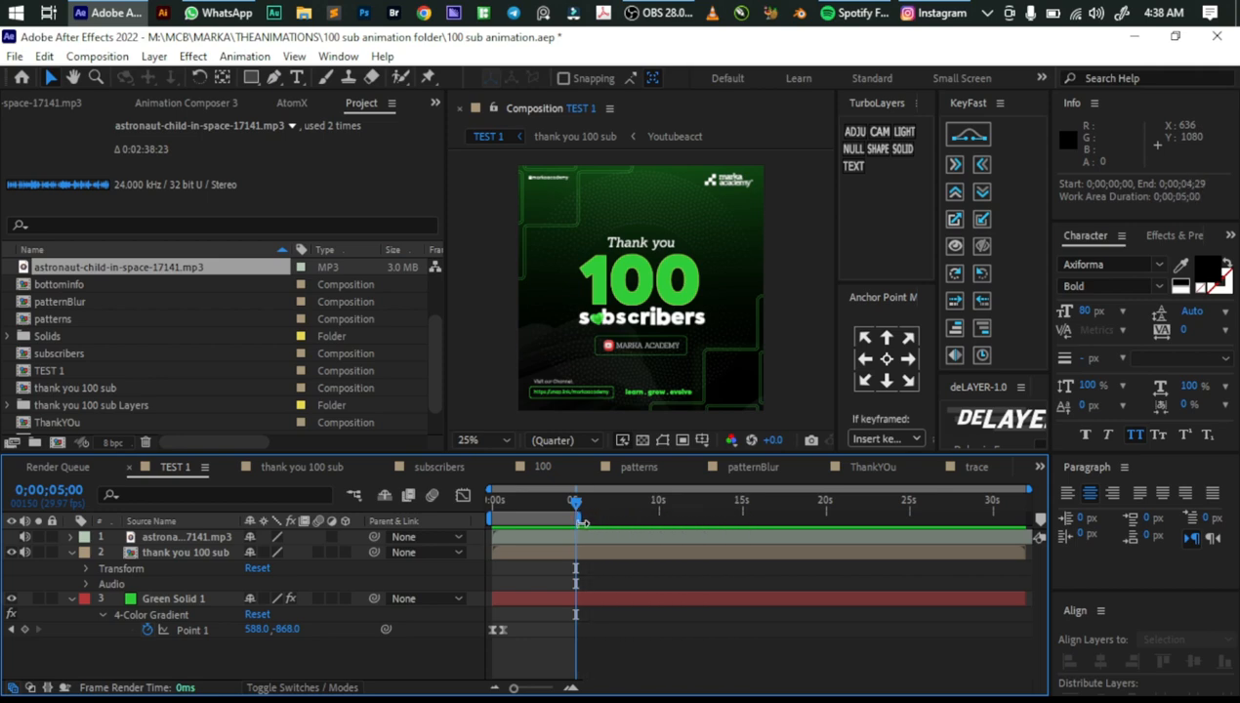
key(space)
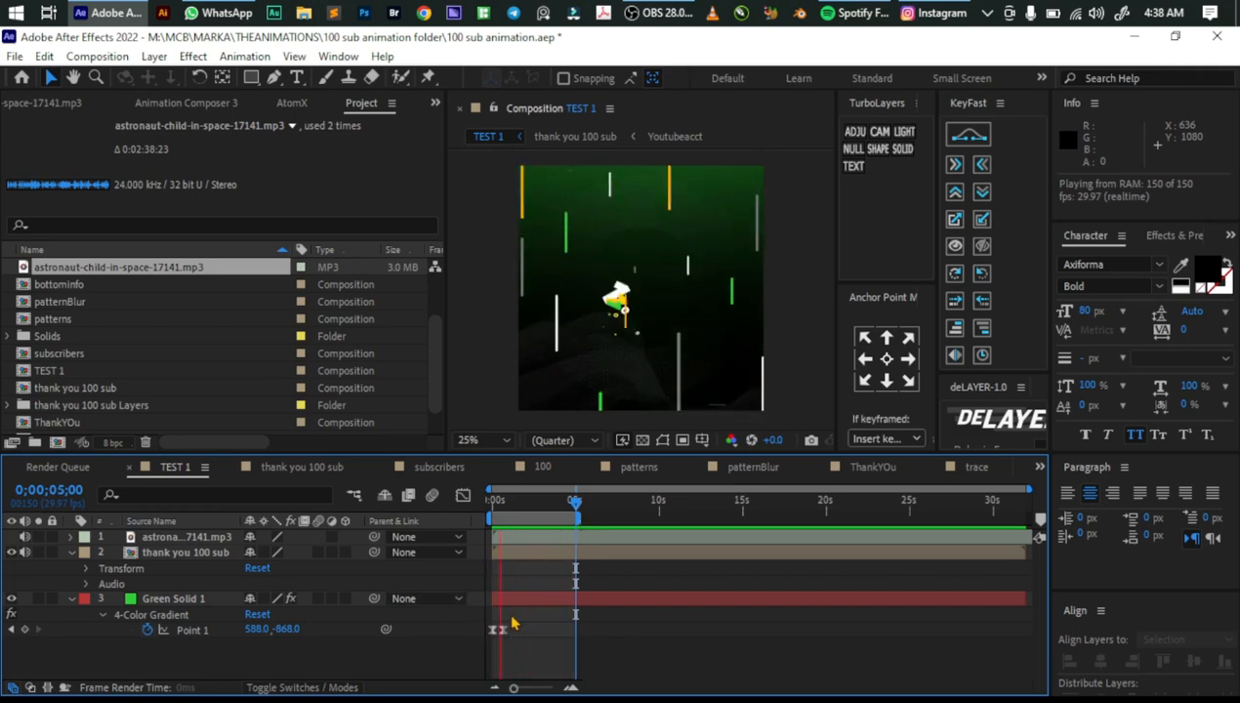
key(space)
Add the TEST 1 composition to the render queue and delete the three older queue items
key(ctrl+m)
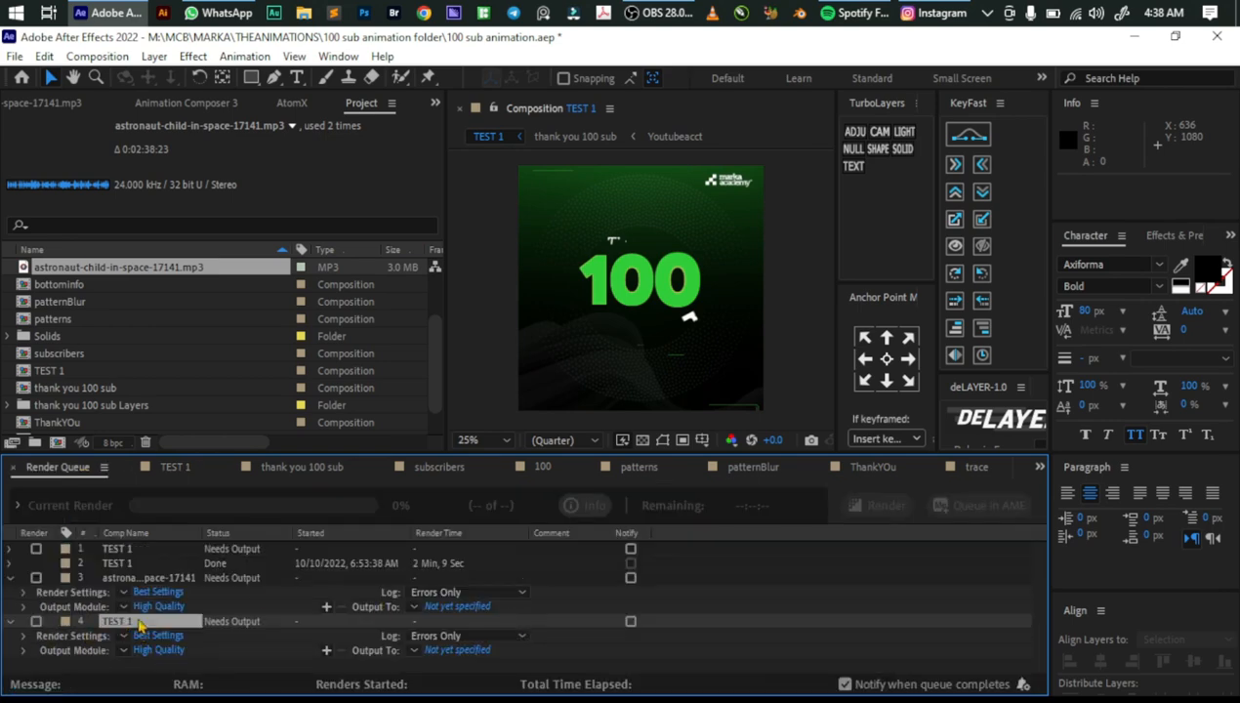
click(140, 550)
shift+click(153, 578)
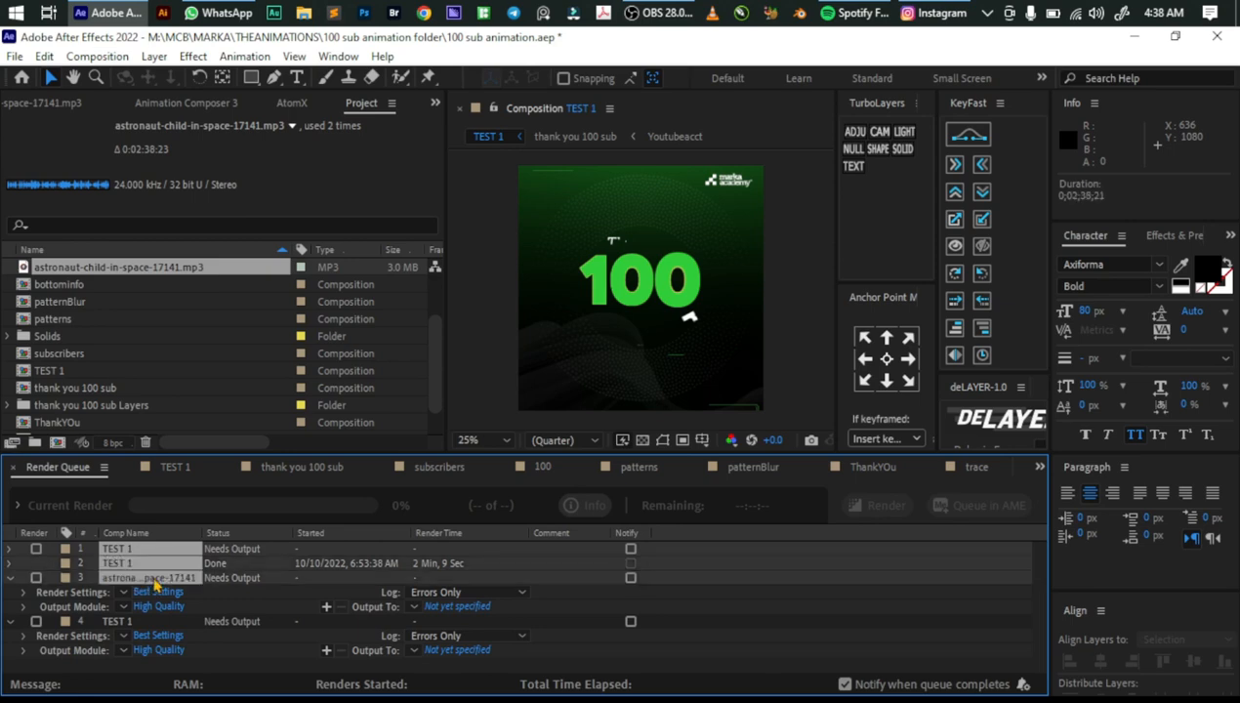
key(Delete)
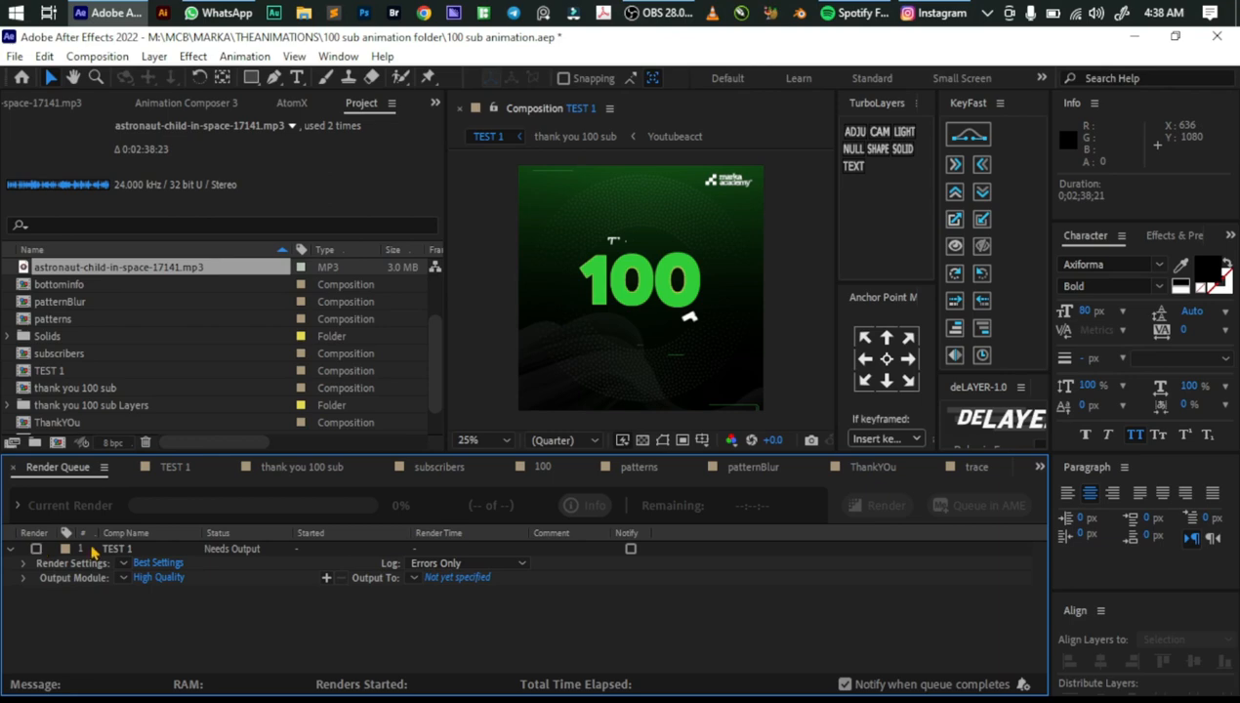
Render TEST 1 with the QuickTime Apple ProRes 422 output settings as TEST 1.mov in the cache folder on drive Z
click(142, 578)
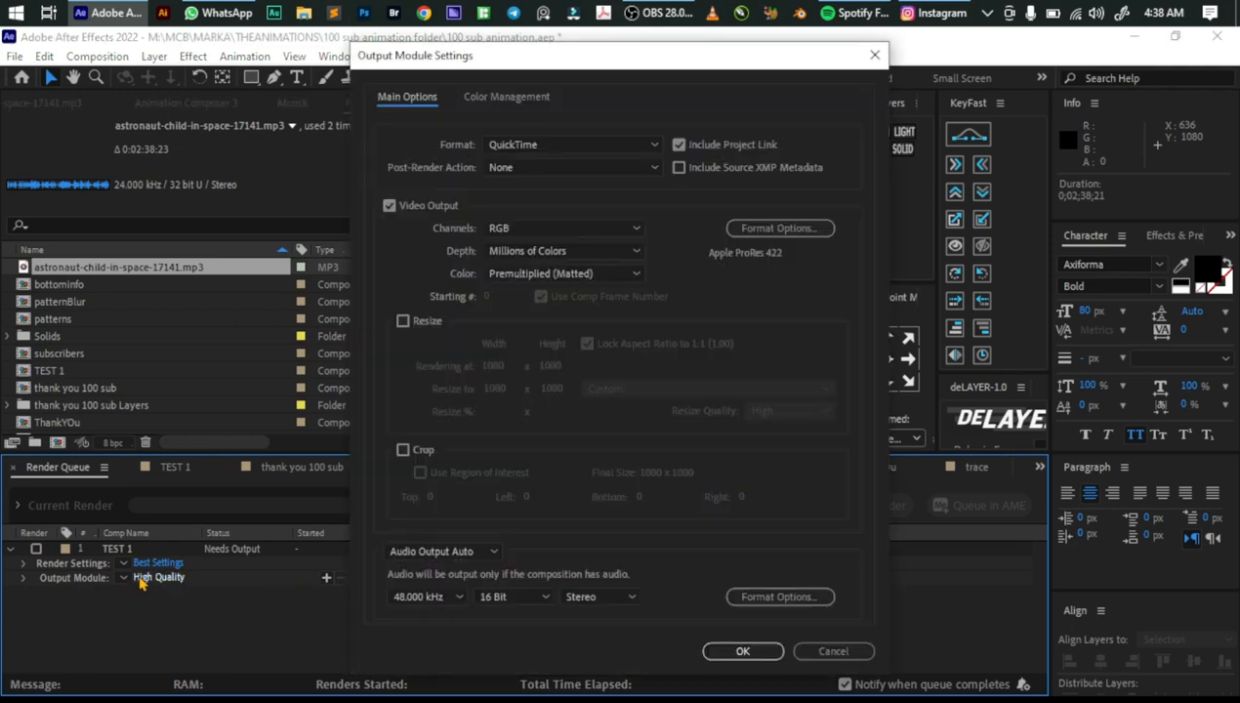
click(717, 650)
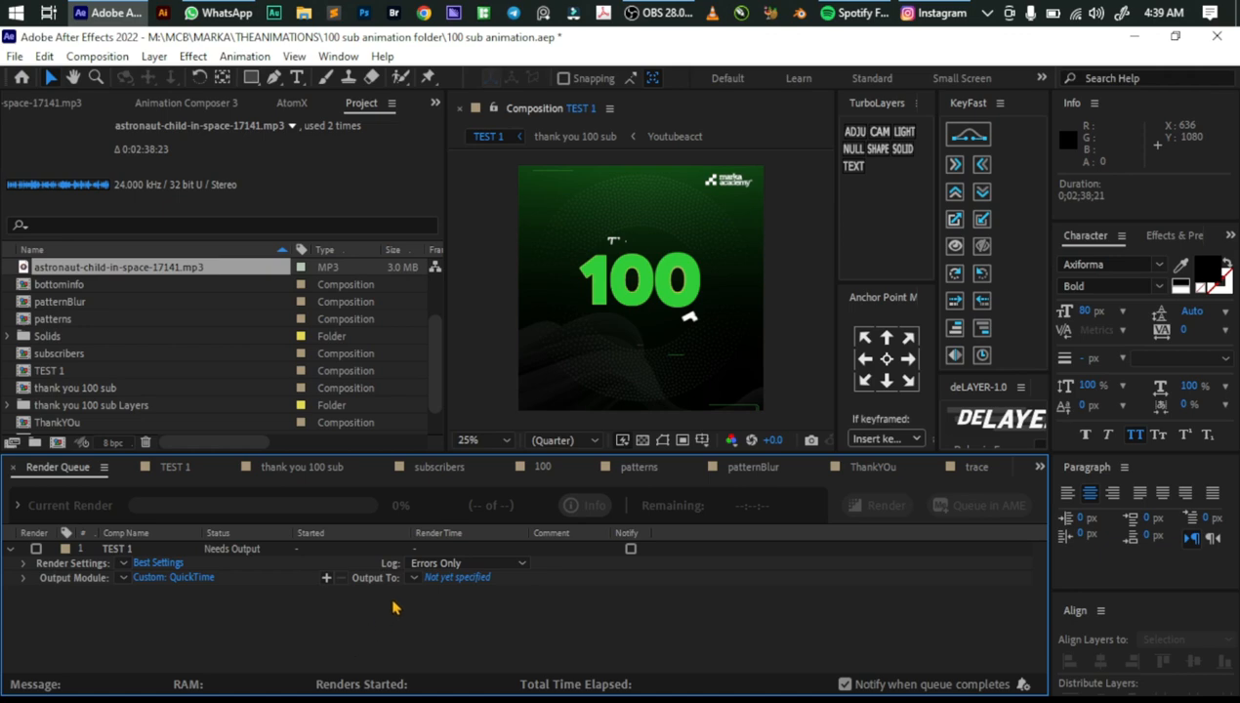
click(458, 578)
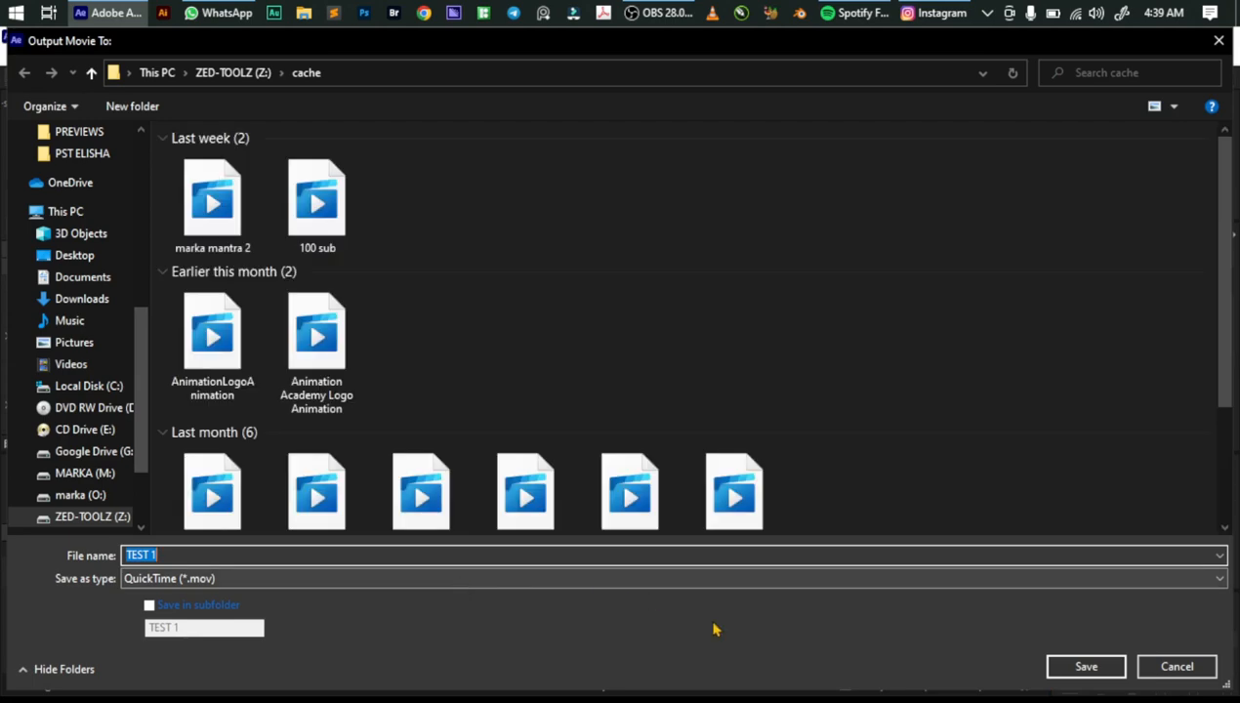
click(1086, 667)
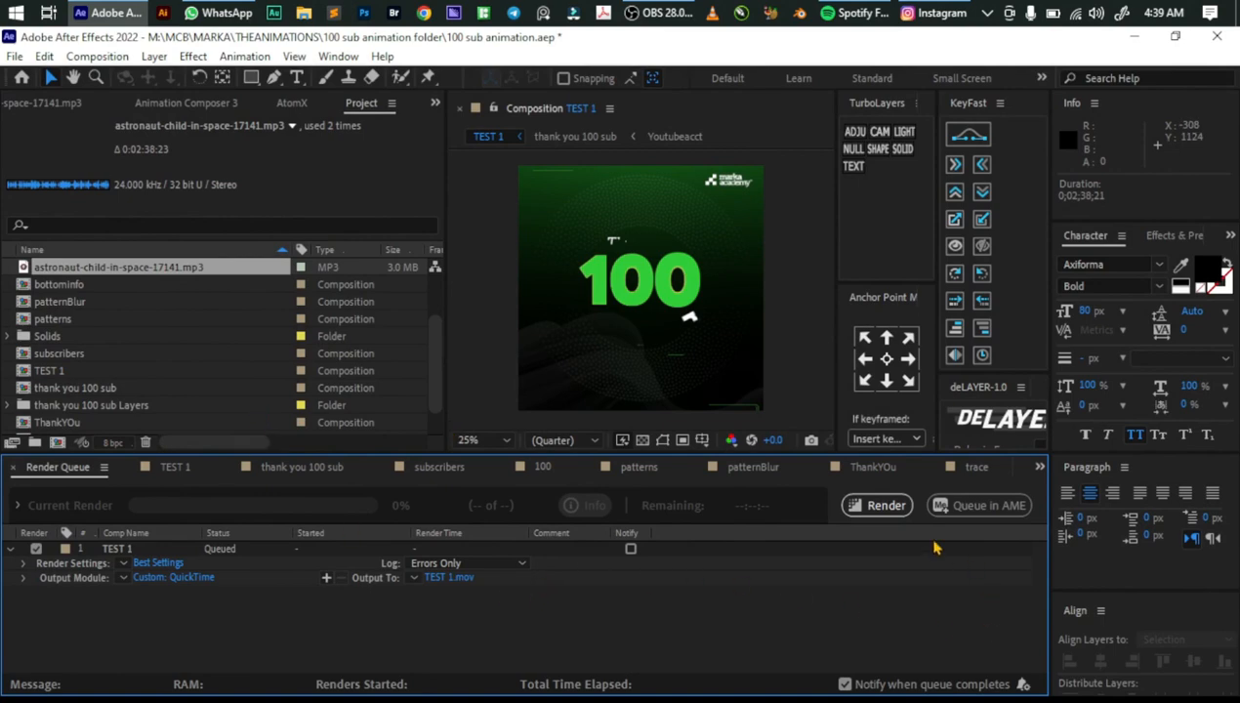
click(861, 505)
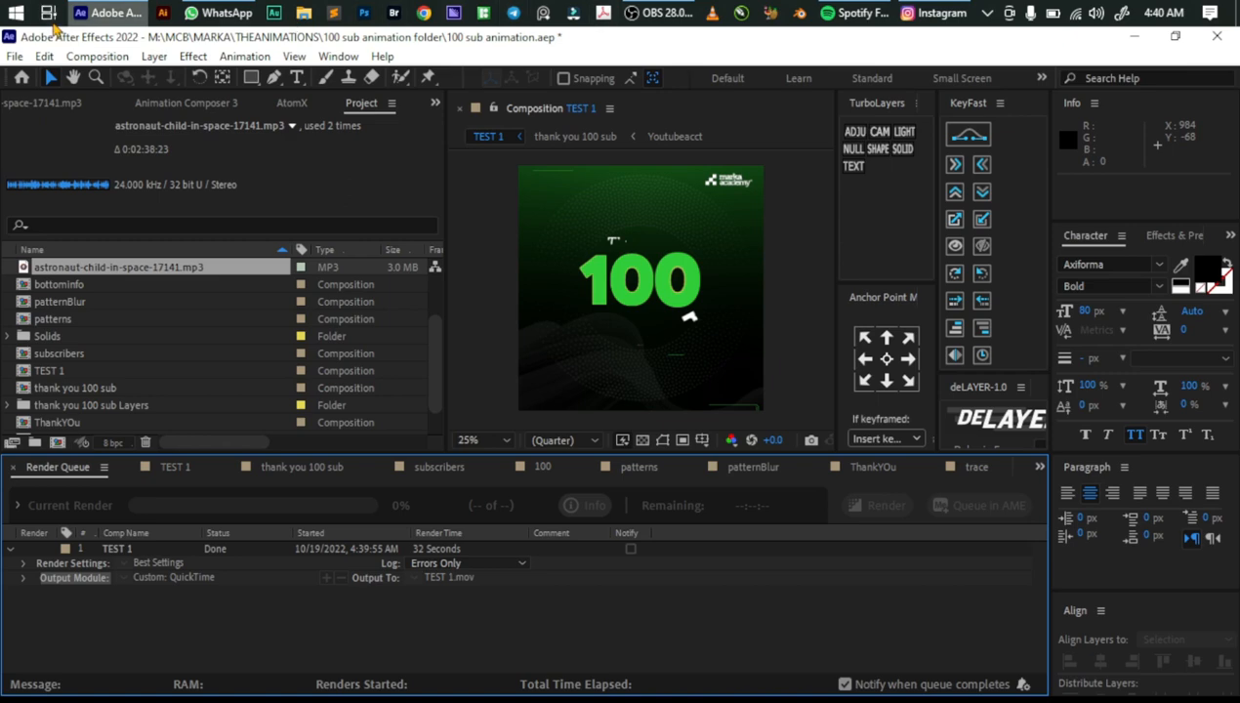
Launch Adobe Media Encoder 2020 and maximize the File Explorer window
click(16, 12)
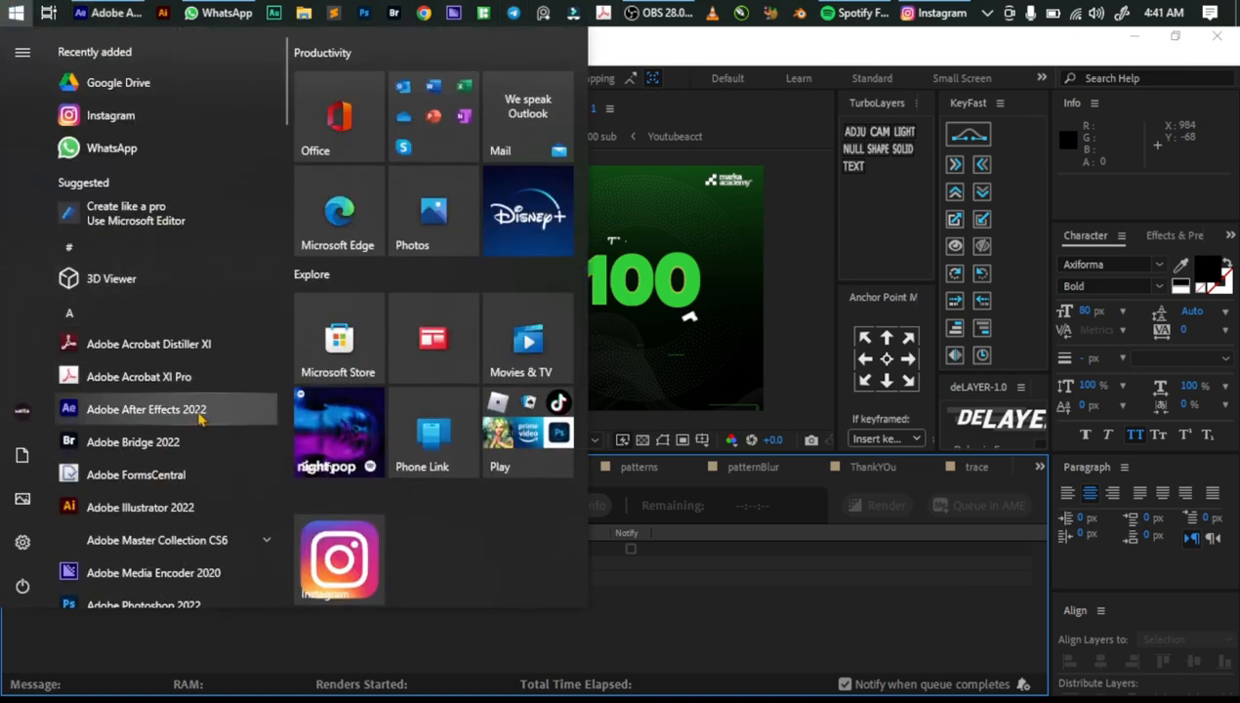
click(251, 575)
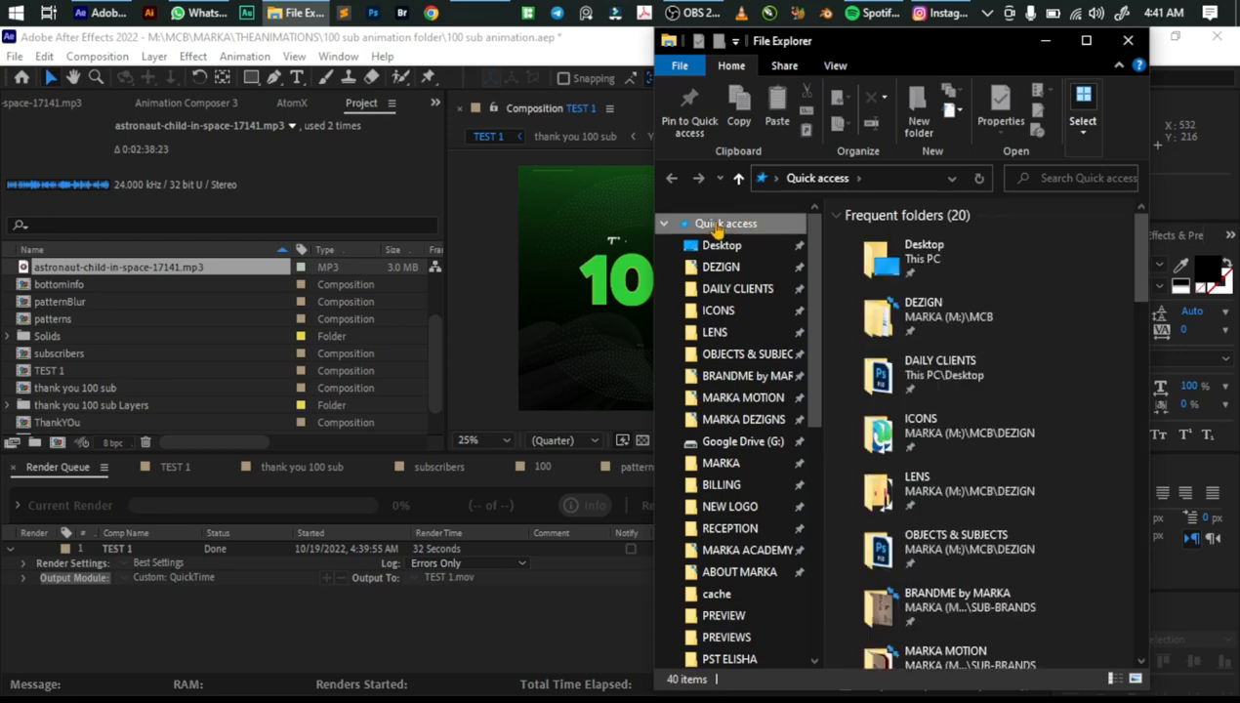
click(753, 357)
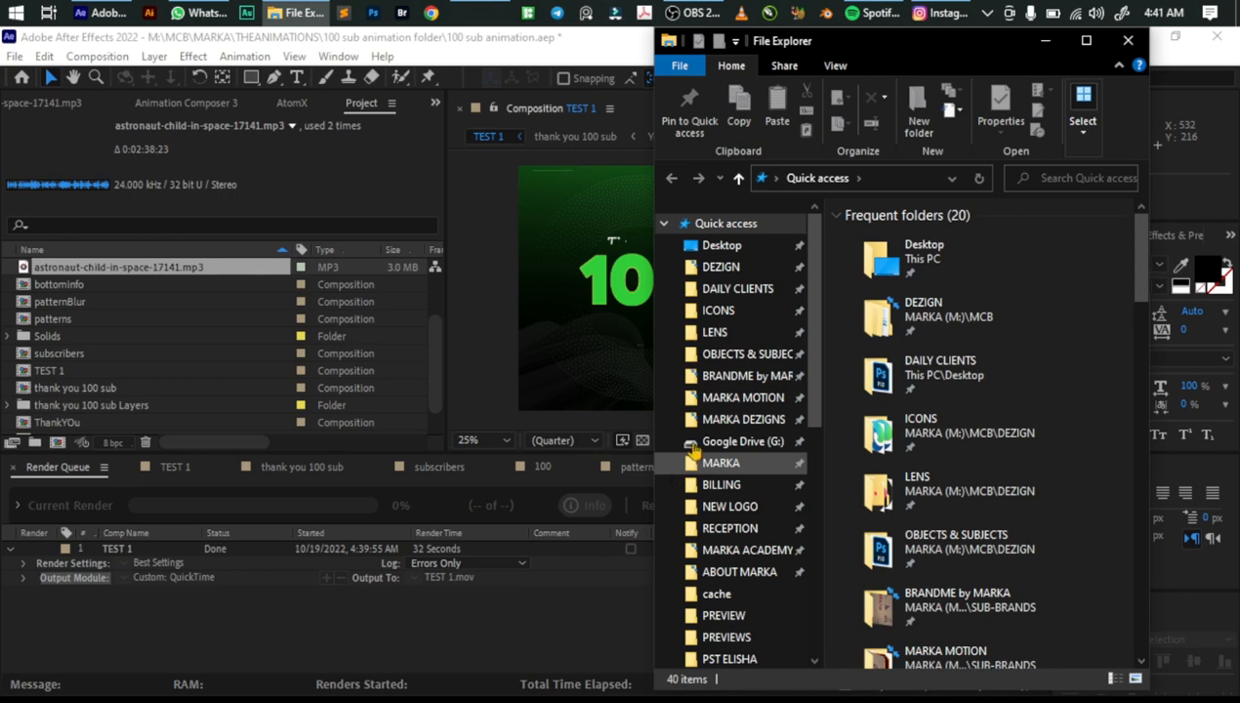
click(1086, 41)
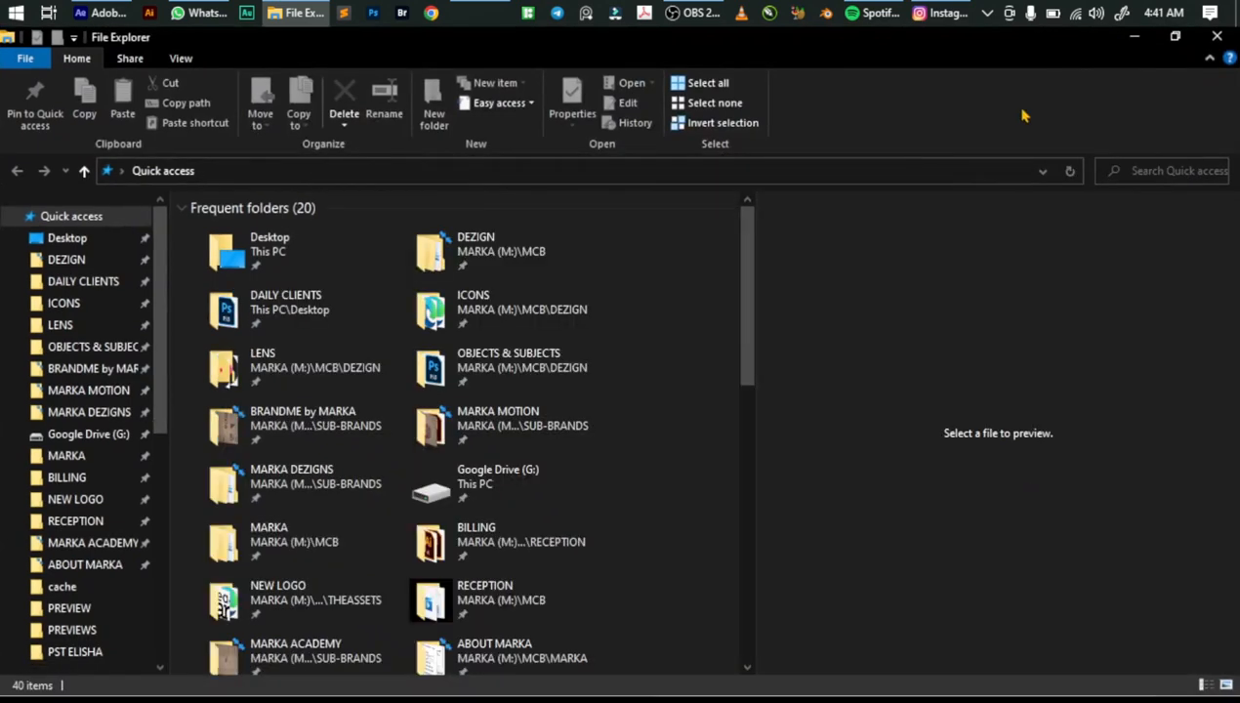
scroll(144, 463, down, 2)
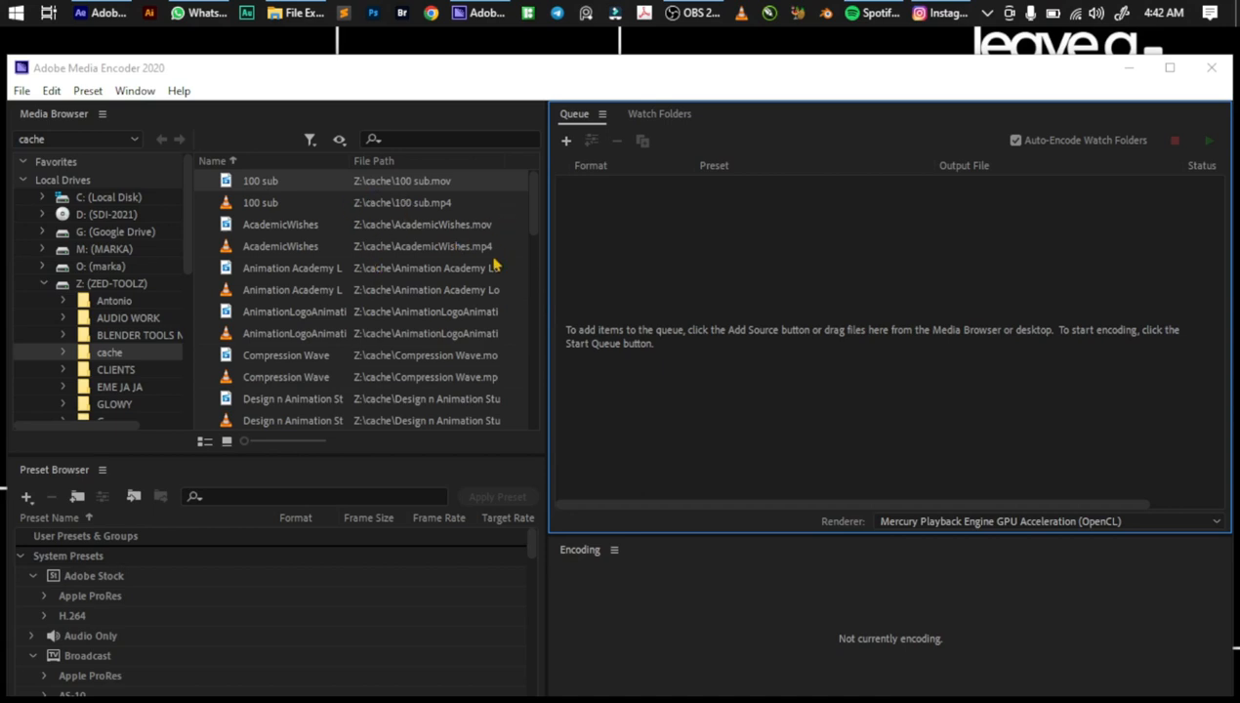
Add TEST 1.mov from the cache folder on drive Z to the Media Encoder queue and start encoding it
scroll(533, 234, down, 6)
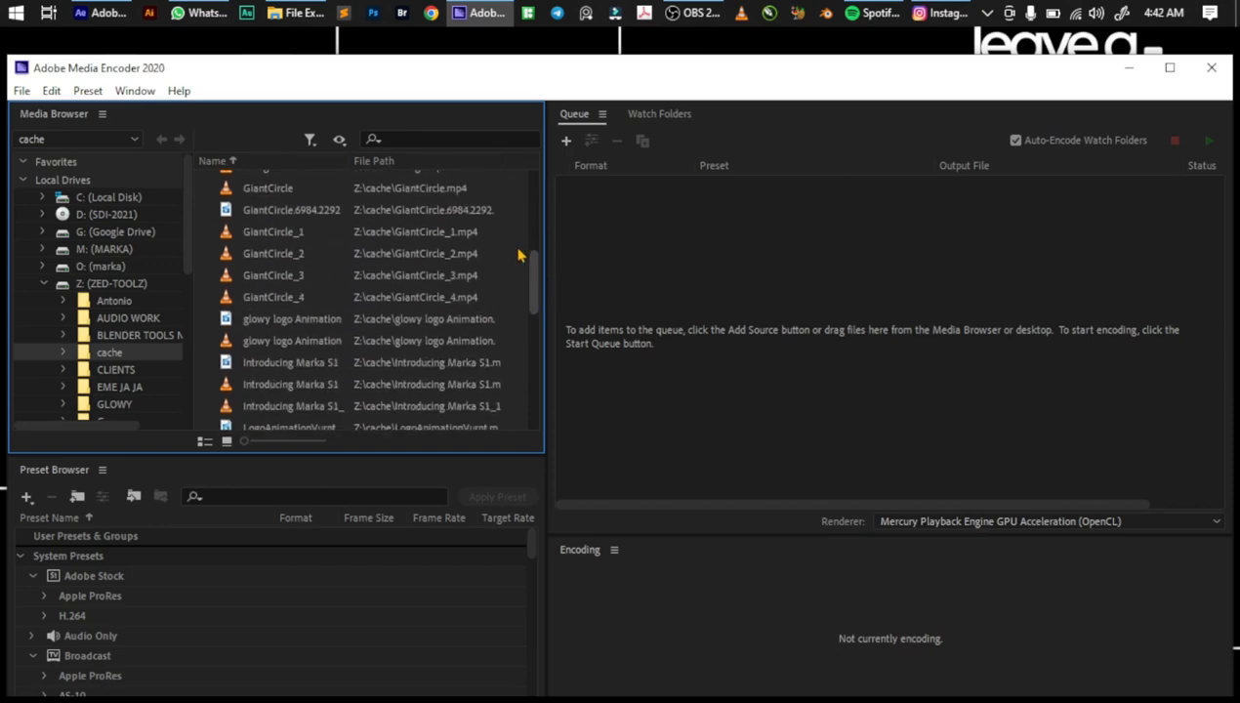
click(108, 13)
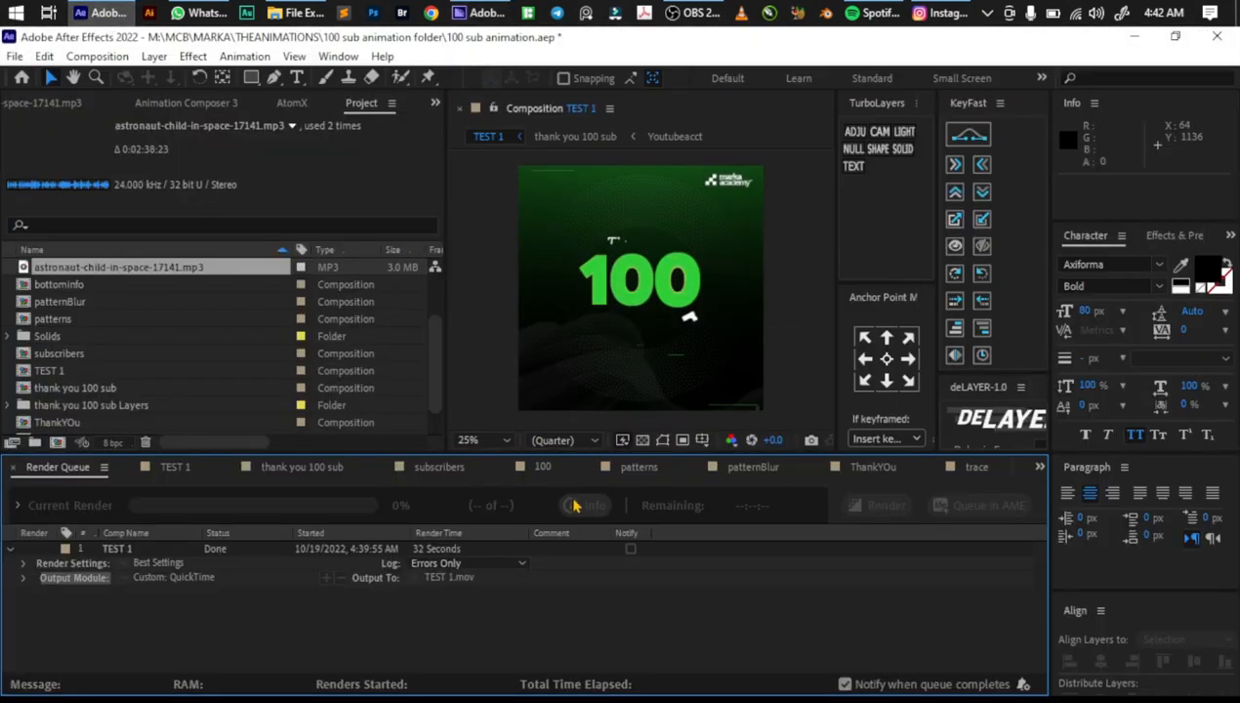
click(1132, 39)
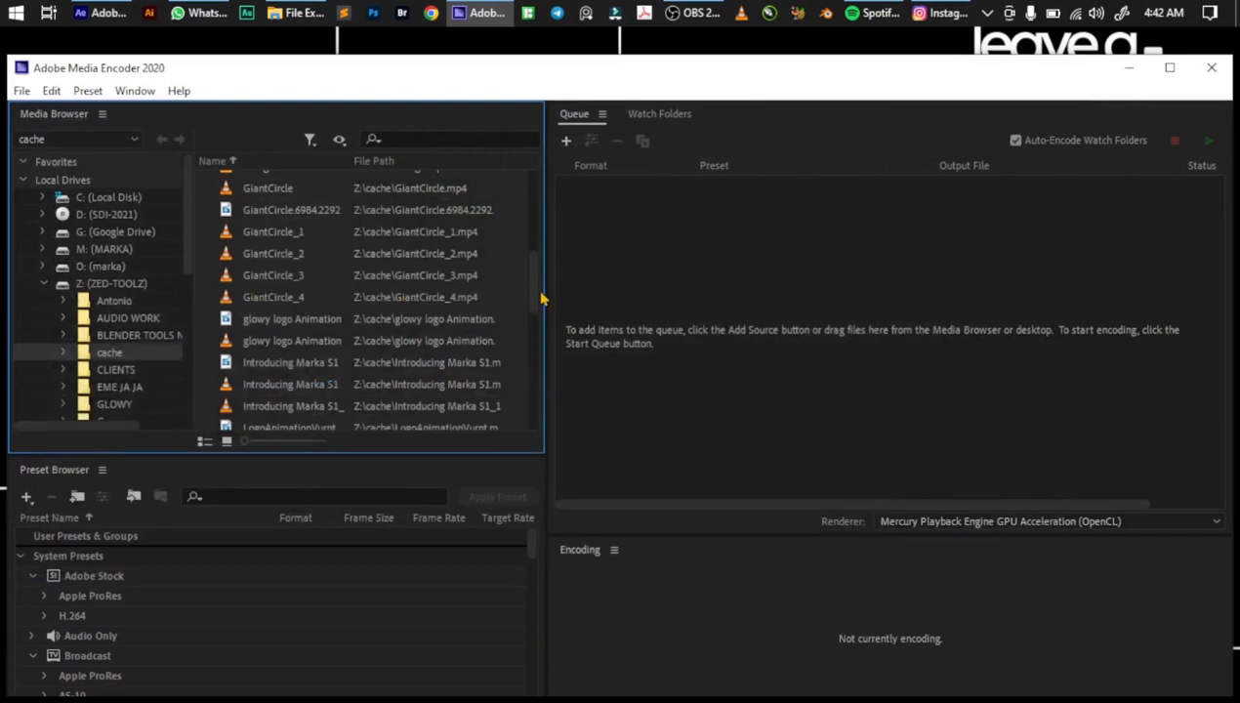
drag(535, 305, 535, 387)
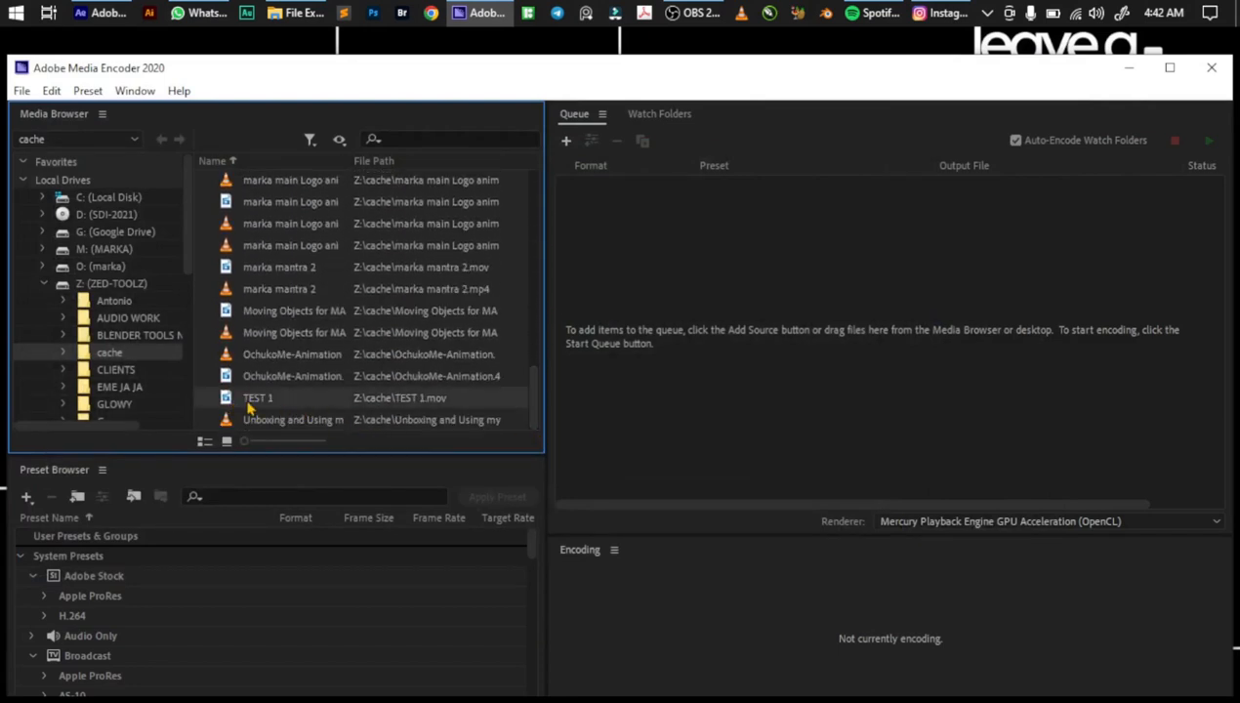
drag(249, 408, 832, 361)
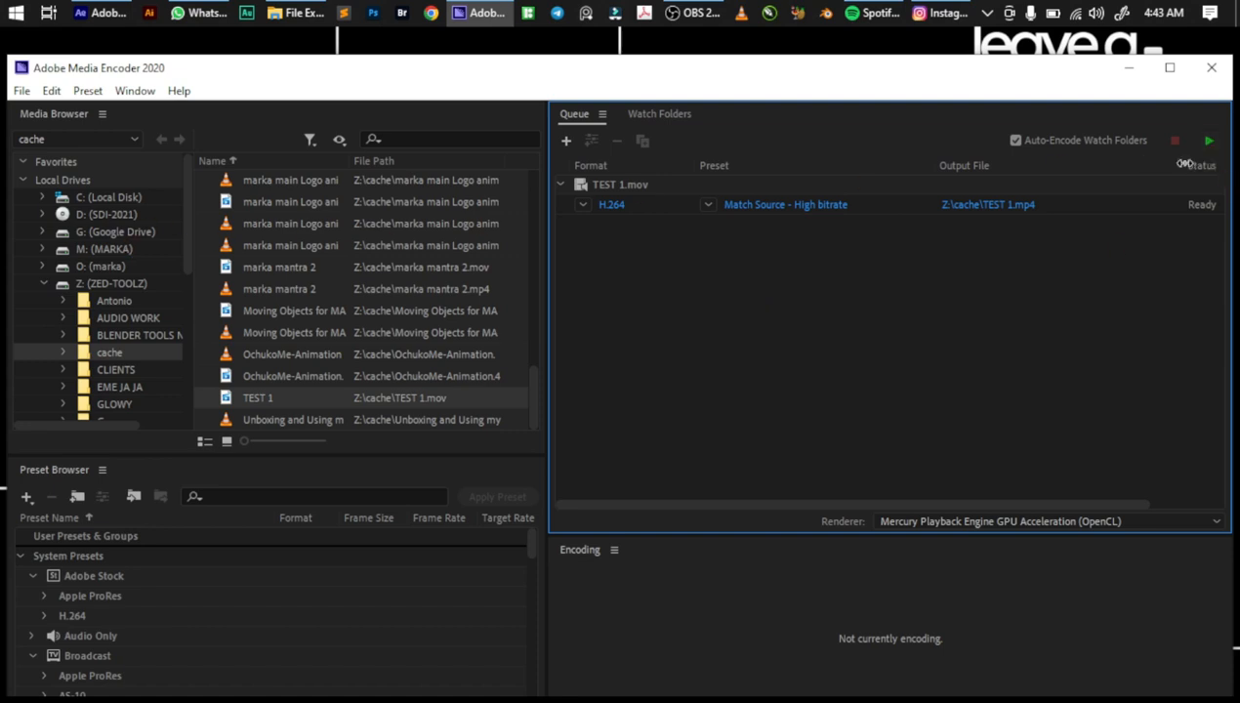
click(1207, 142)
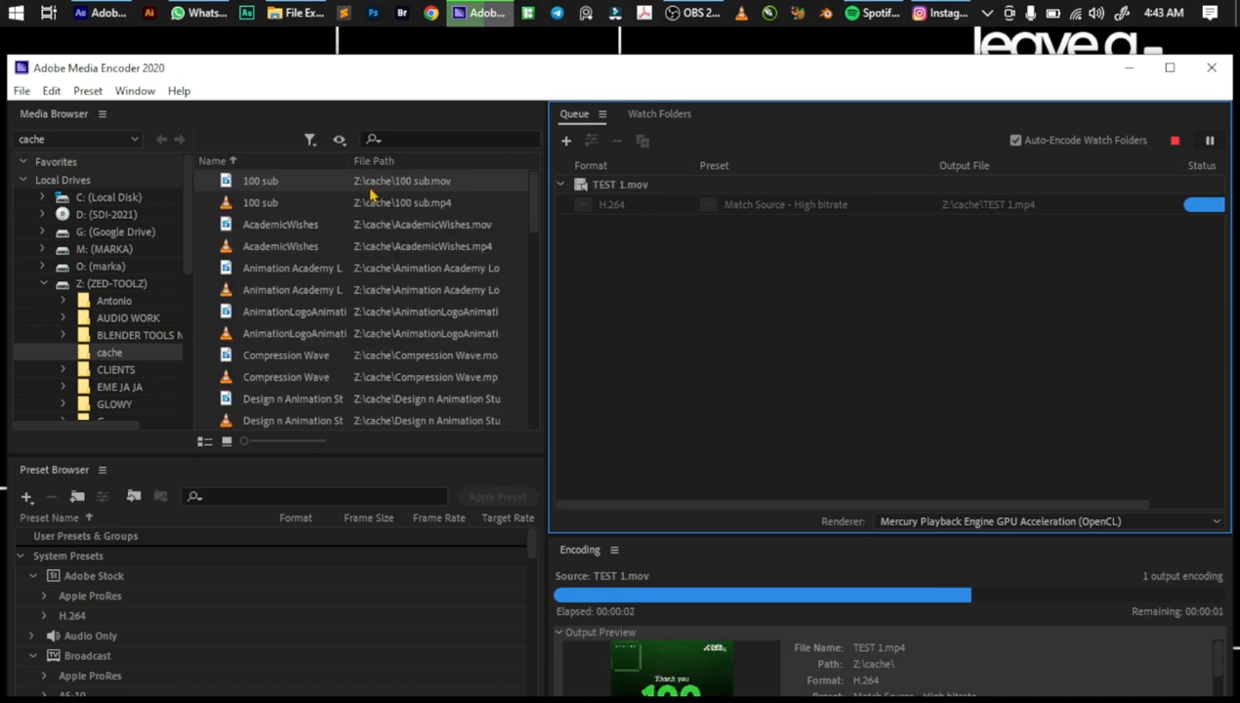
Switch to the cache folder in File Explorer and compare the file sizes of TEST 1.mp4 and TEST 1.mov
click(20, 90)
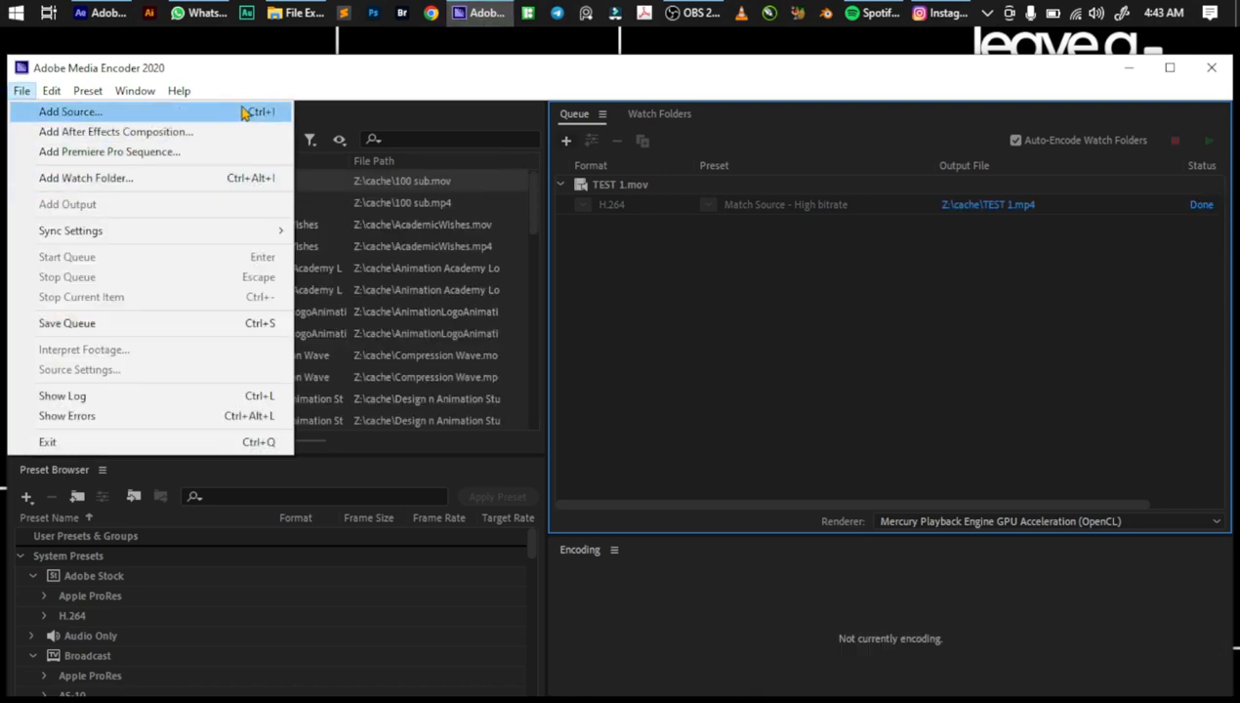
click(976, 373)
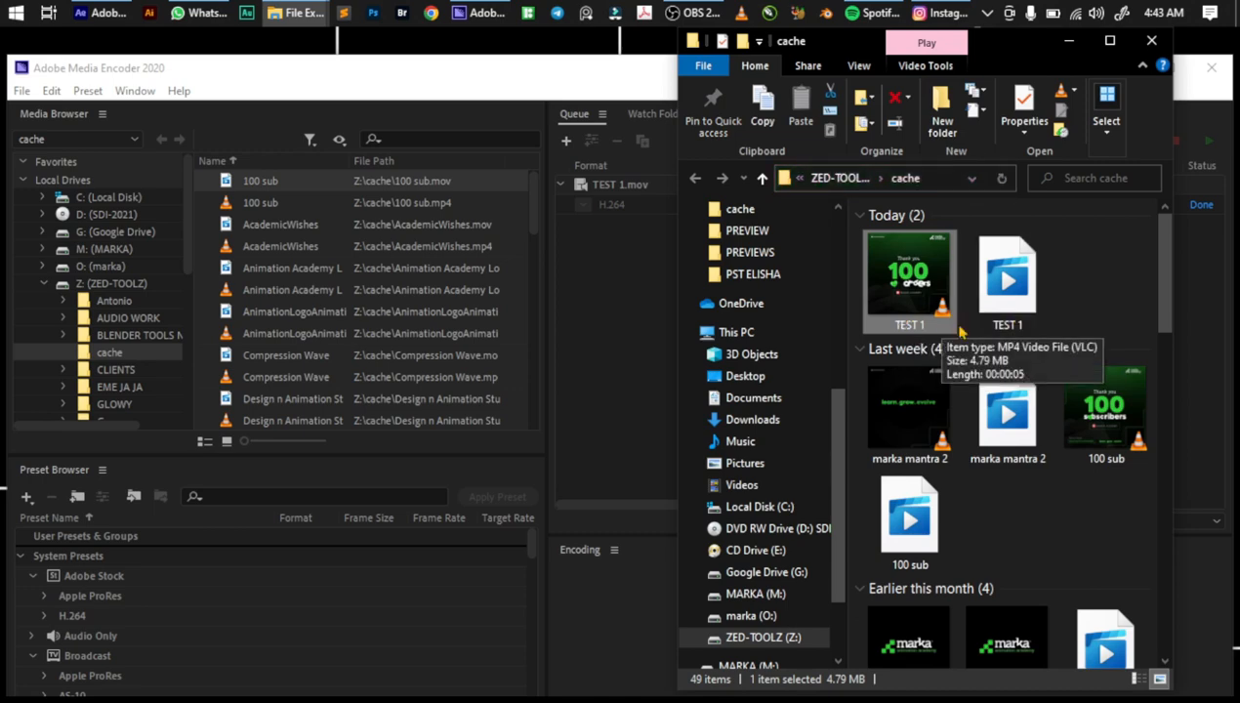
click(1002, 304)
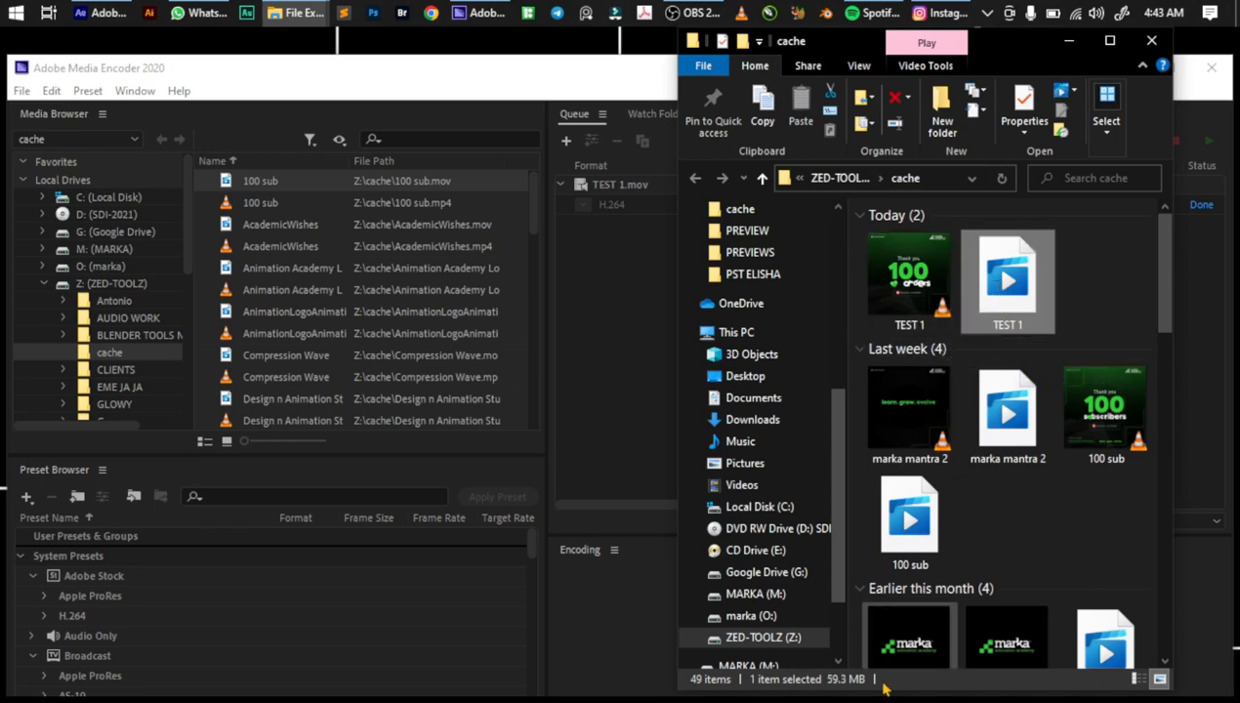
click(884, 312)
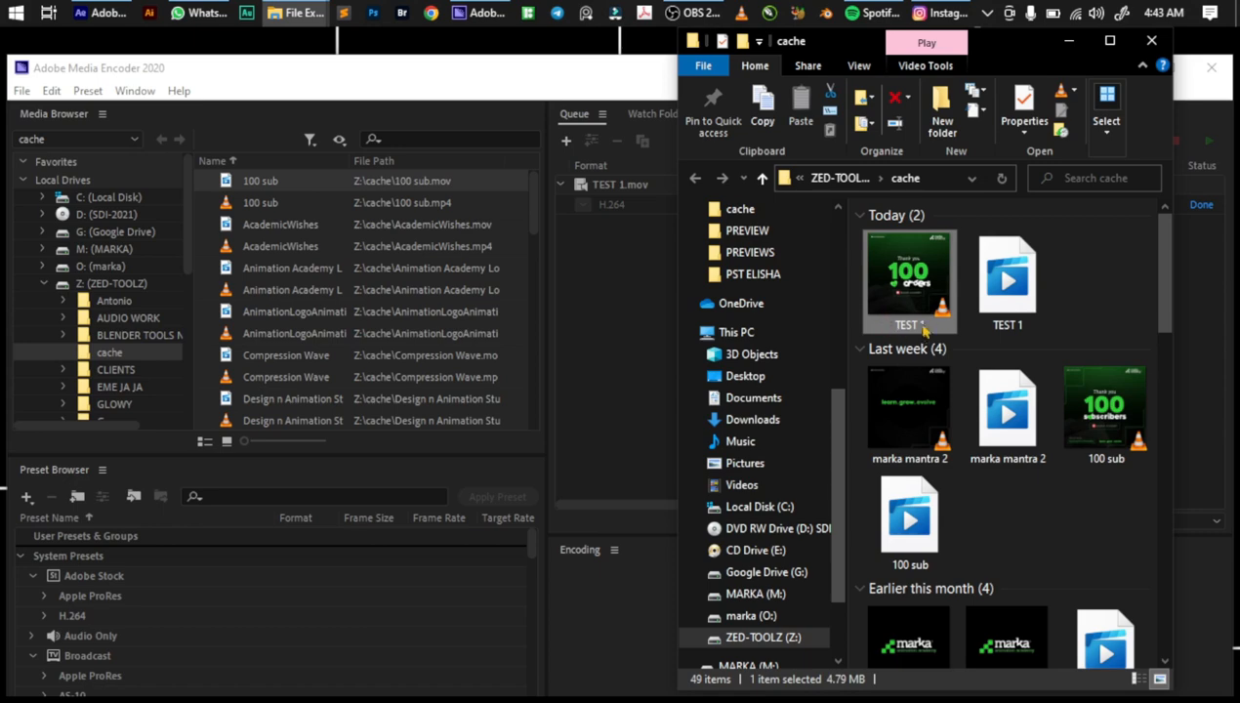